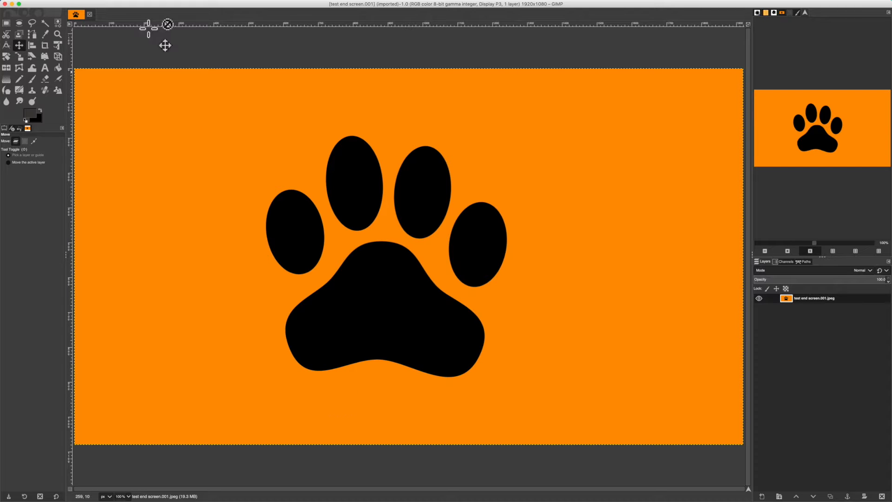
Add an alpha channel to the paw image layer.
{"action": "left_click", "coordinate": [139, 3]}
{"action": "mouse_move", "coordinate": [170, 70]}
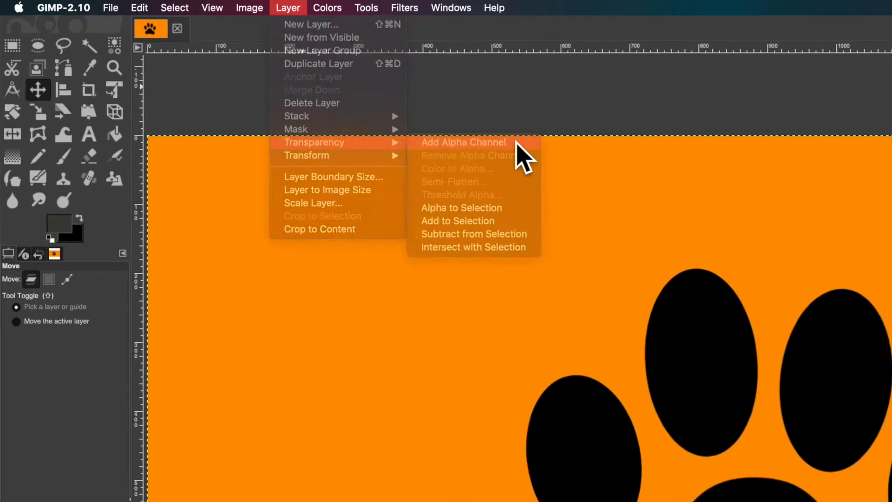
{"action": "left_click", "coordinate": [523, 145]}
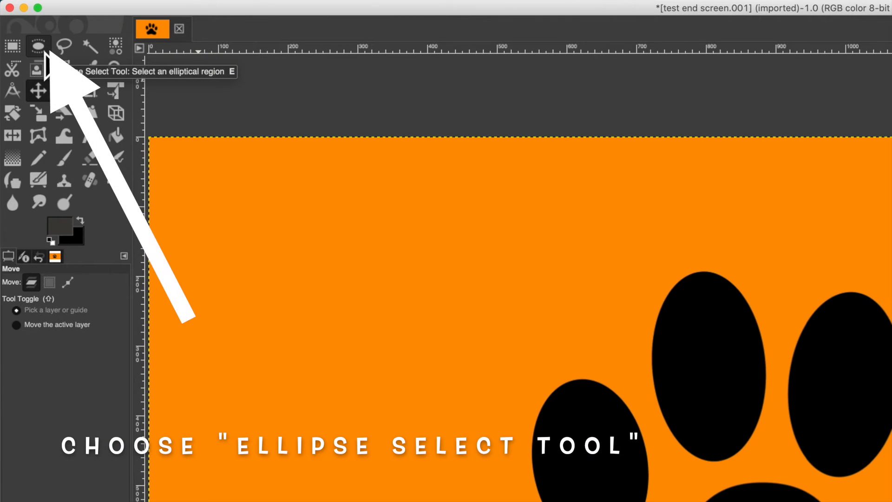
Draw an elliptical selection about 1068 by 968 px around the whole paw print with the Ellipse Select tool.
{"action": "left_click", "coordinate": [45, 51]}
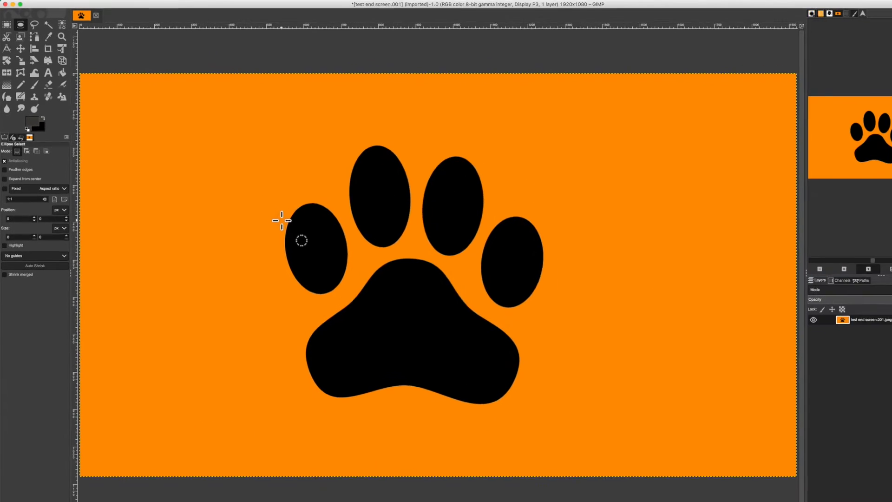
{"action": "left_click_drag", "start_coordinate": [527, 412], "coordinate": [554, 422]}
{"action": "left_click_drag", "start_coordinate": [277, 211], "coordinate": [607, 380]}
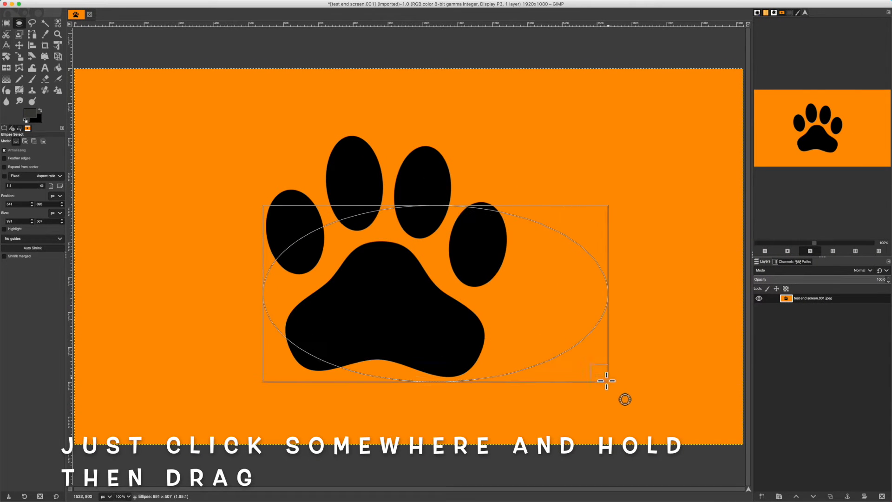
{"action": "left_click_drag", "start_coordinate": [437, 206], "coordinate": [442, 89]}
{"action": "left_click_drag", "start_coordinate": [271, 373], "coordinate": [245, 412]}
{"action": "left_click_drag", "start_coordinate": [399, 313], "coordinate": [368, 313]}
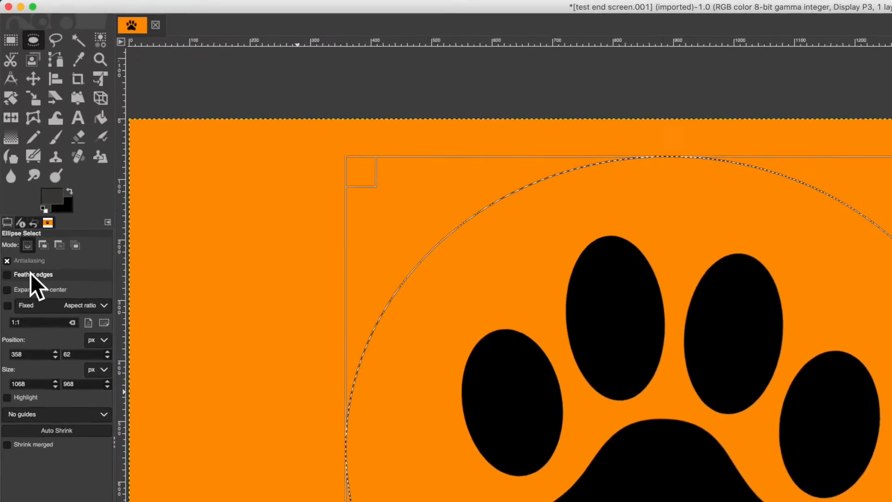
Leave Feather edges off and fix the ellipse selection's aspect ratio at 1:1.
{"action": "left_click", "coordinate": [8, 271]}
{"action": "left_click", "coordinate": [9, 318]}
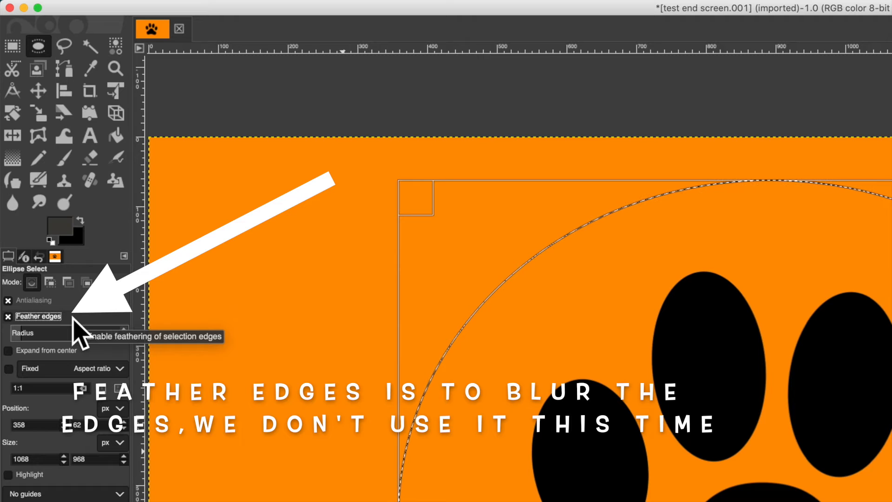
{"action": "left_click", "coordinate": [8, 317]}
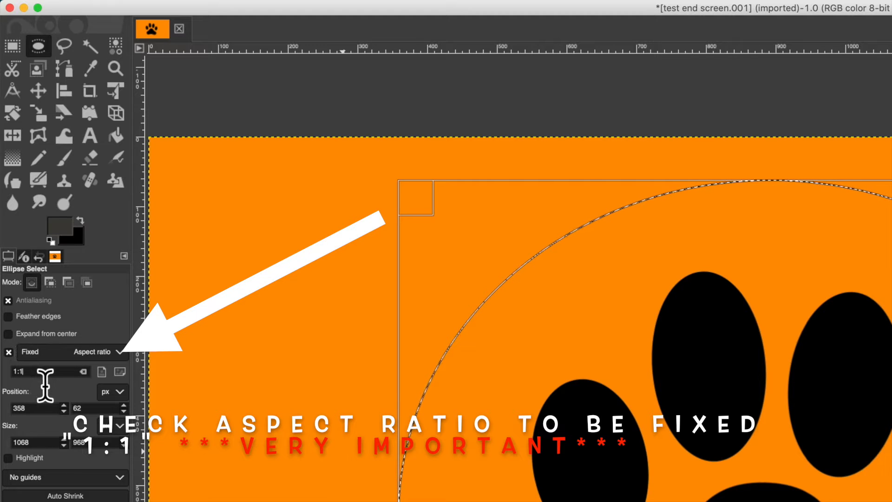
{"action": "type", "text": "1"}
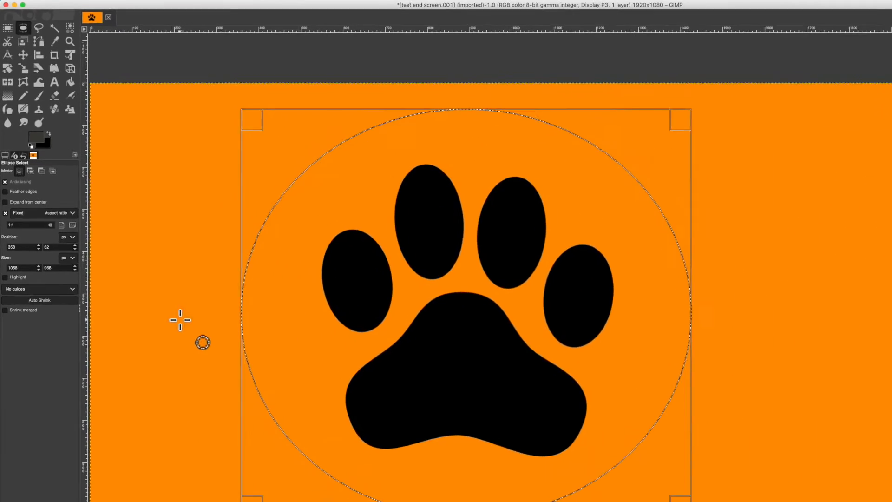
Replace the ellipse with a circular selection about 677 px across over the paw print.
{"action": "left_click", "coordinate": [197, 170]}
{"action": "left_click_drag", "start_coordinate": [274, 148], "coordinate": [481, 353]}
{"action": "left_click_drag", "start_coordinate": [443, 327], "coordinate": [420, 304]}
{"action": "left_click_drag", "start_coordinate": [391, 278], "coordinate": [409, 290]}
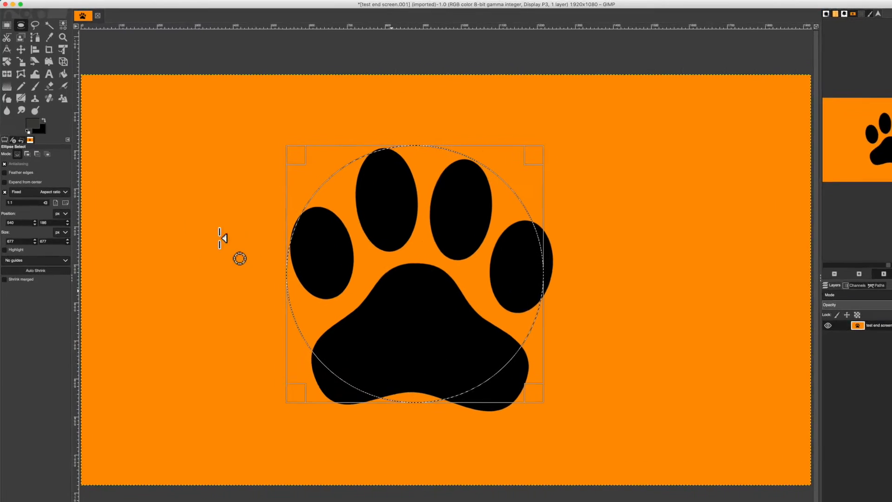
Enable Expand from center and draw a circular selection about 840 px across around the paw print.
{"action": "left_click", "coordinate": [8, 309]}
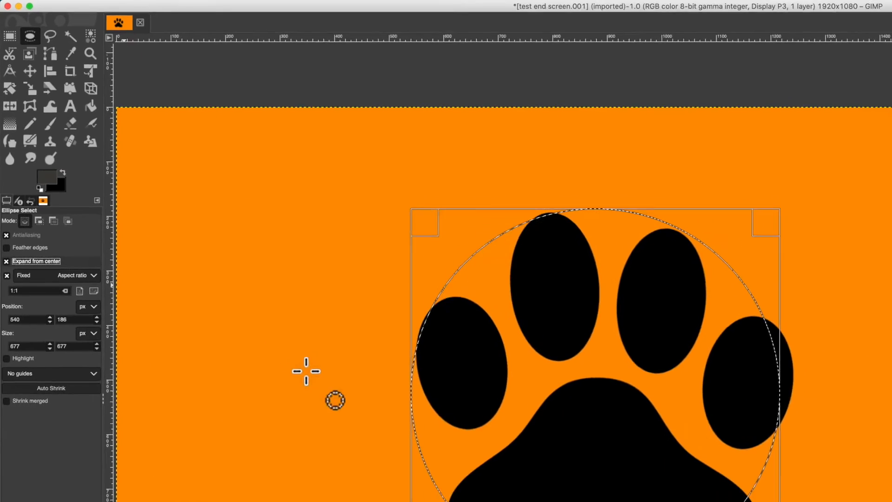
{"action": "left_click_drag", "start_coordinate": [510, 334], "coordinate": [437, 278]}
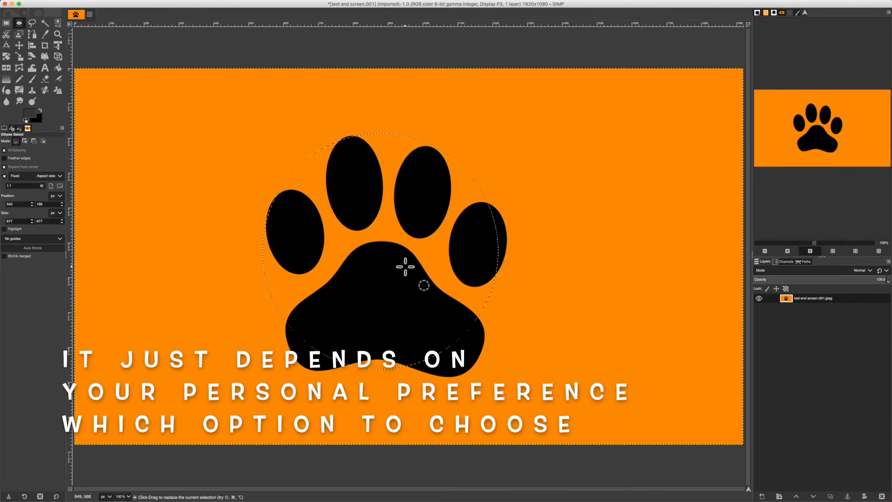
{"action": "left_click_drag", "start_coordinate": [347, 221], "coordinate": [246, 107]}
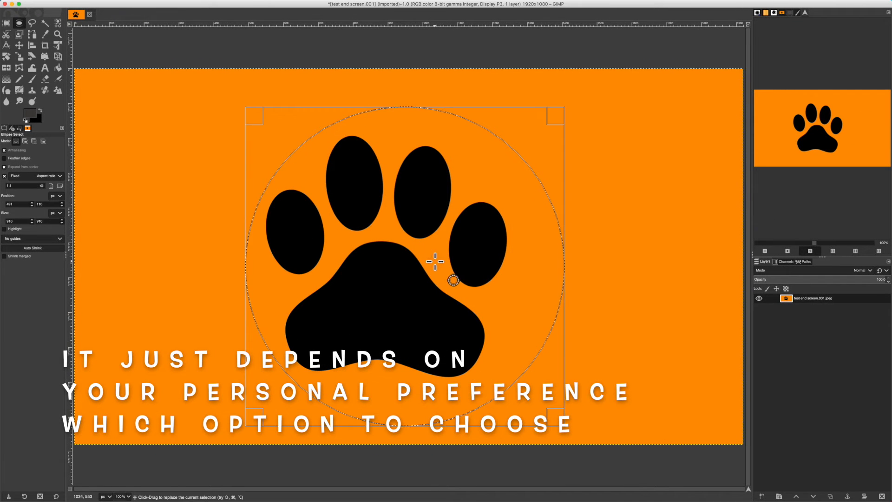
{"action": "left_click_drag", "start_coordinate": [404, 258], "coordinate": [386, 251]}
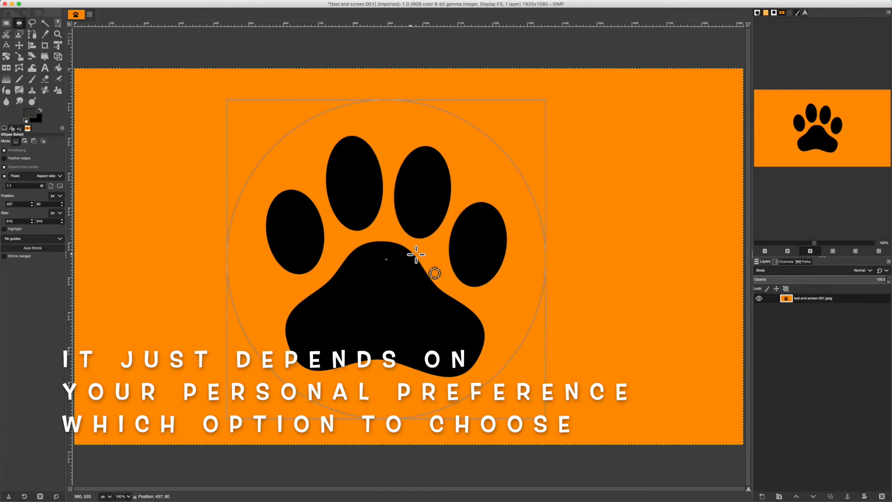
{"action": "left_click_drag", "start_coordinate": [238, 398], "coordinate": [250, 383]}
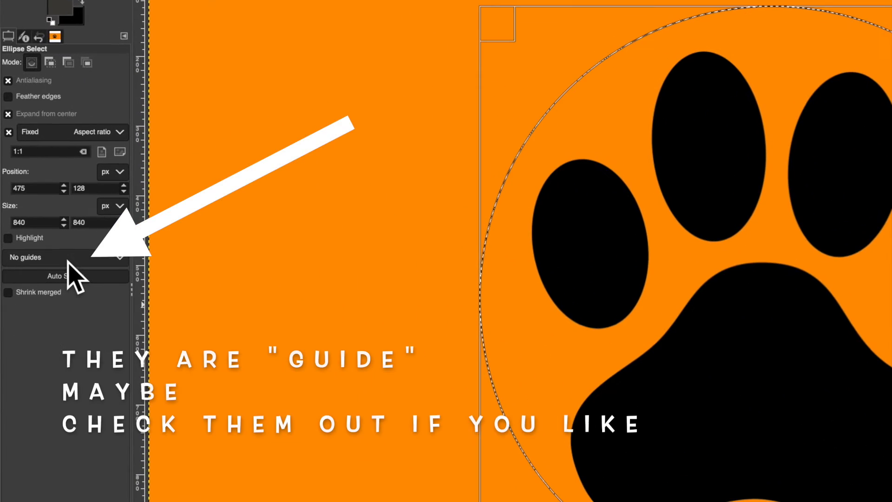
Try the Center lines, Rule of thirds, Rule of fifths and Diagonal lines guides on the circular selection.
{"action": "left_click", "coordinate": [68, 260]}
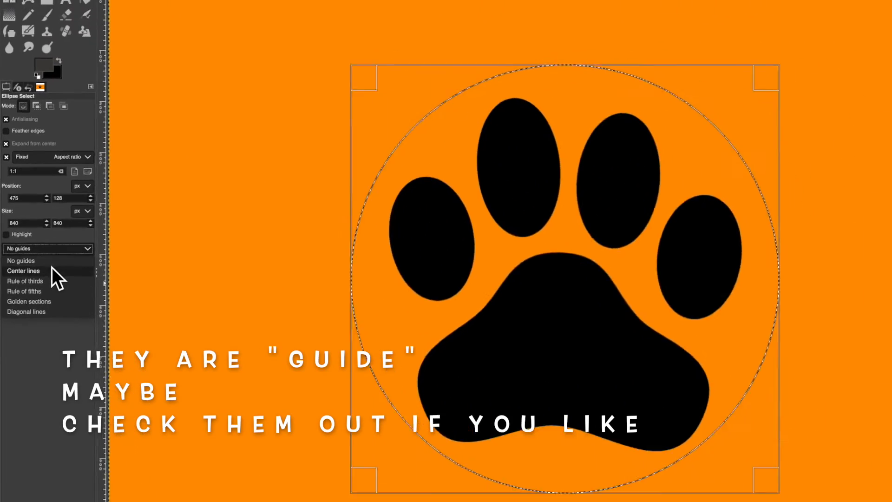
{"action": "left_click", "coordinate": [52, 270]}
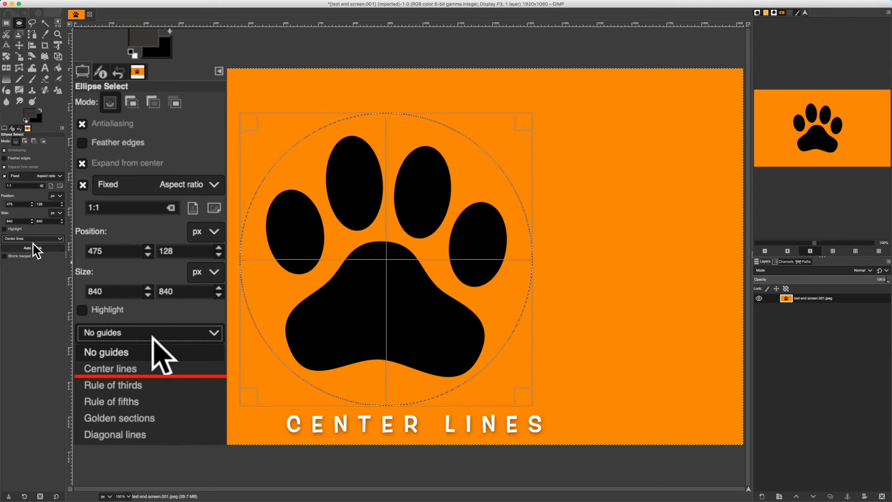
{"action": "left_click", "coordinate": [32, 240]}
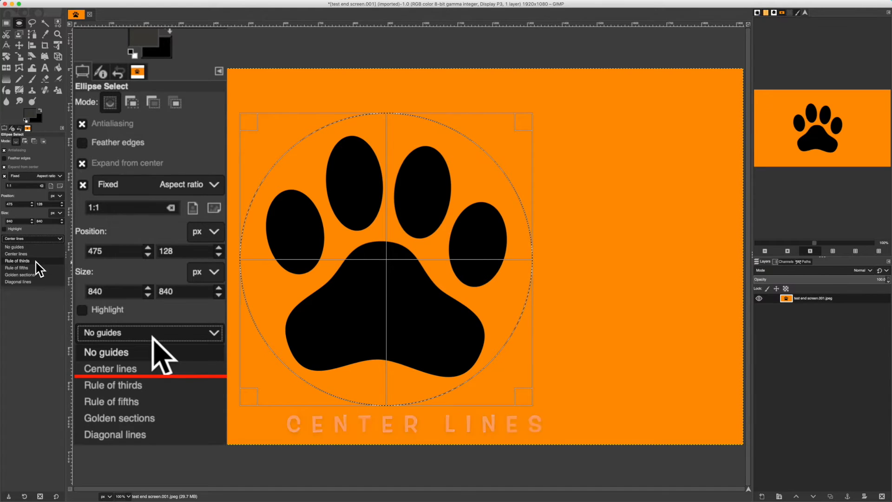
{"action": "left_click", "coordinate": [36, 261]}
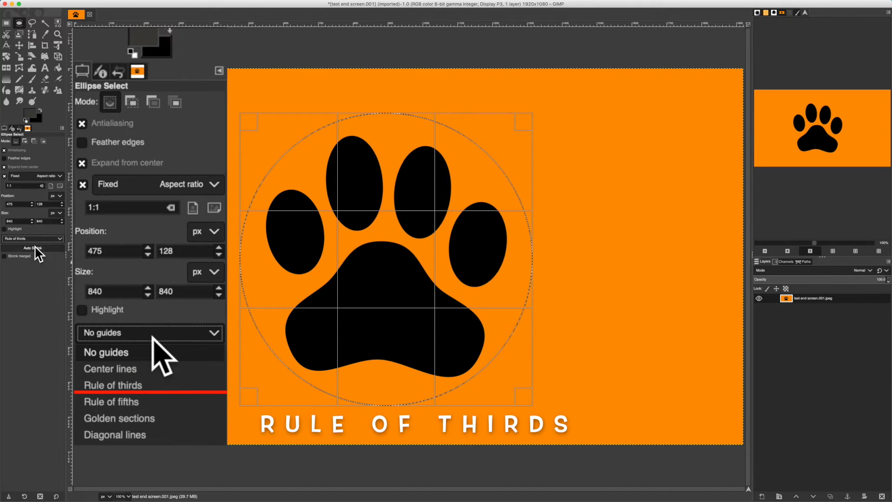
{"action": "left_click", "coordinate": [34, 239]}
{"action": "left_click", "coordinate": [34, 269]}
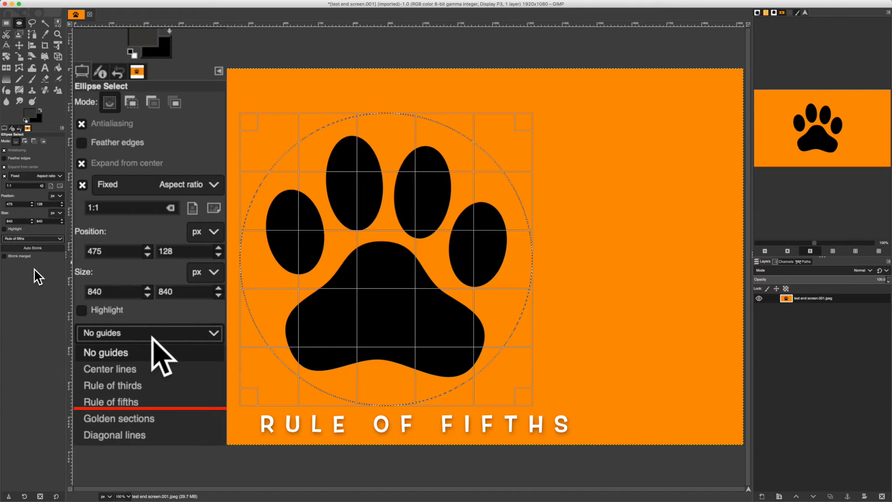
{"action": "left_click", "coordinate": [32, 240]}
{"action": "left_click", "coordinate": [32, 282]}
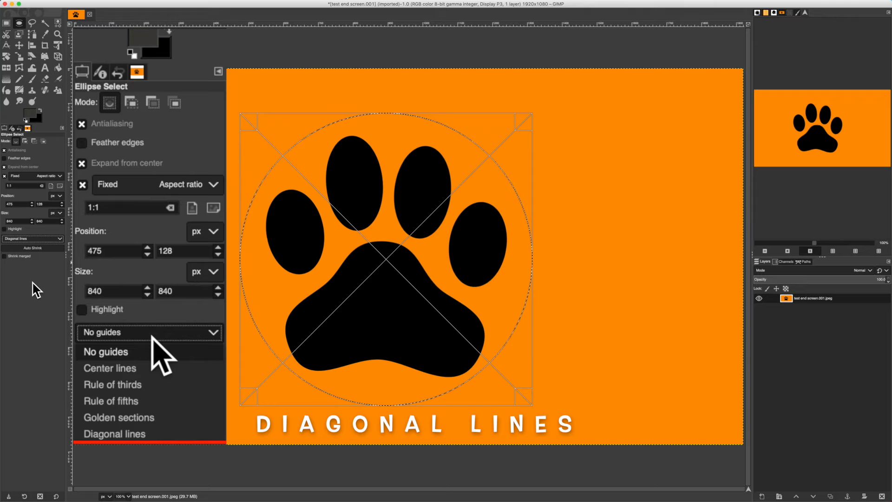
Set the selection guides to Center lines and redraw the circle about 824 px across, centred on the paw print.
{"action": "left_click", "coordinate": [33, 240]}
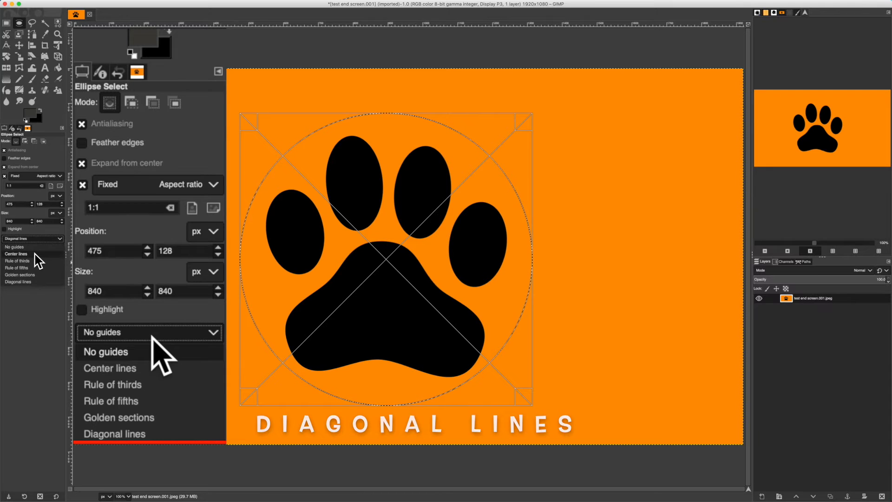
{"action": "left_click", "coordinate": [35, 254]}
{"action": "left_click", "coordinate": [180, 268]}
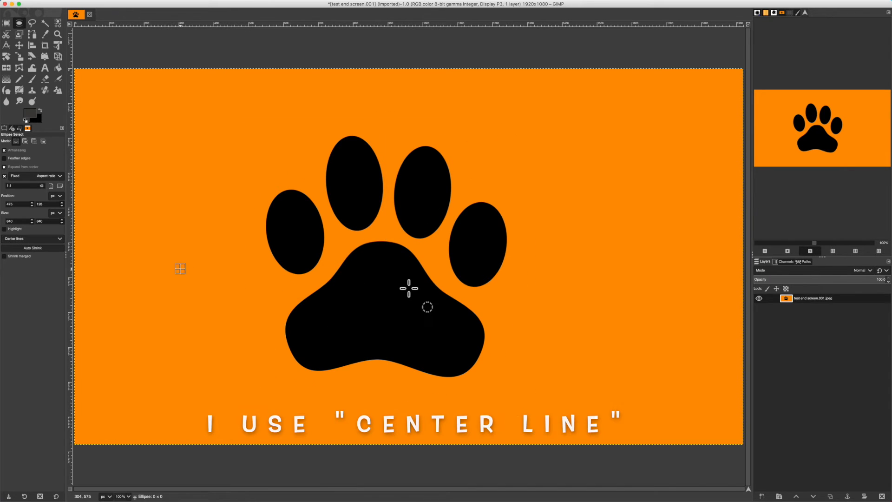
{"action": "left_click_drag", "start_coordinate": [393, 283], "coordinate": [521, 379]}
{"action": "left_click_drag", "start_coordinate": [374, 322], "coordinate": [380, 320]}
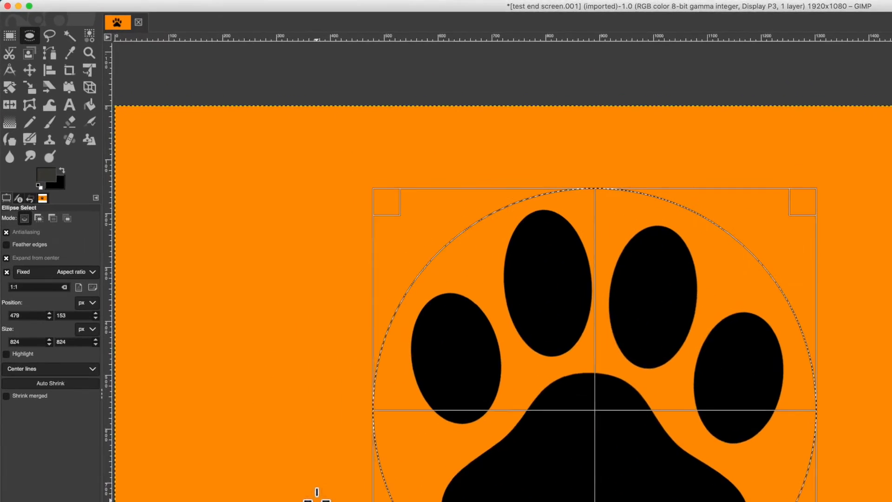
Invert the circular selection and clear the orange background outside the circle to transparency.
{"action": "left_click", "coordinate": [136, 7]}
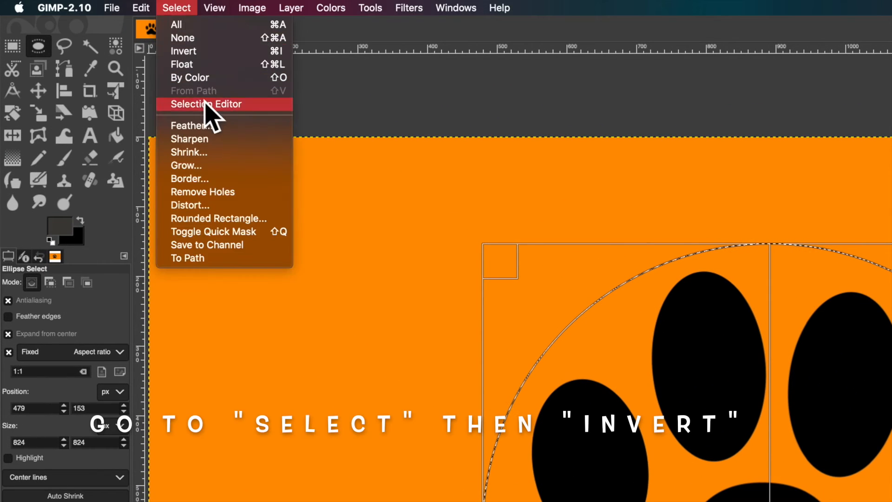
{"action": "left_click", "coordinate": [235, 57]}
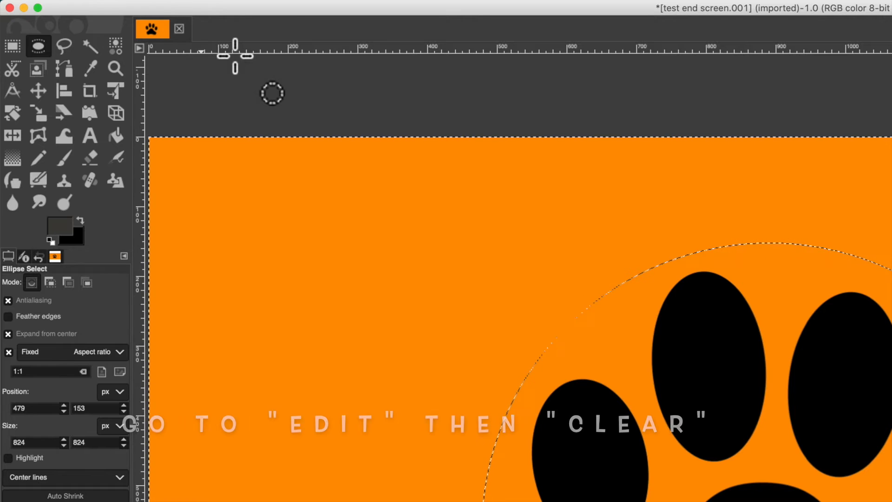
{"action": "left_click", "coordinate": [142, 8]}
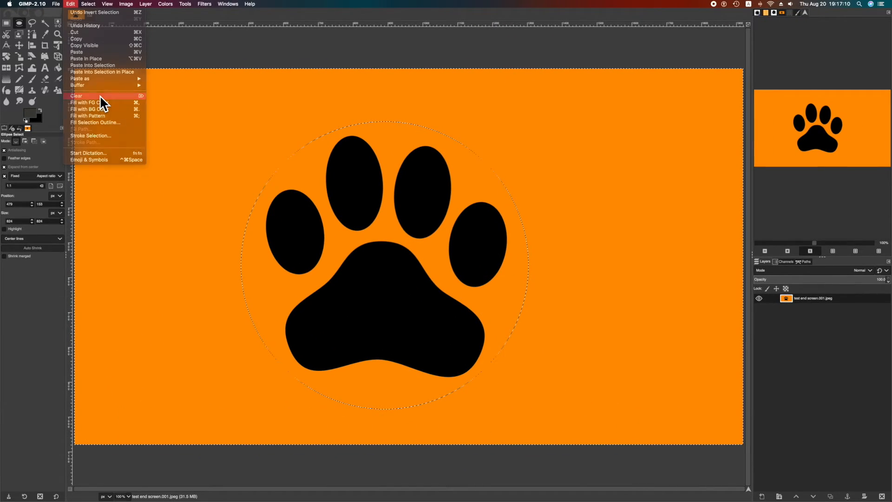
{"action": "left_click", "coordinate": [100, 95]}
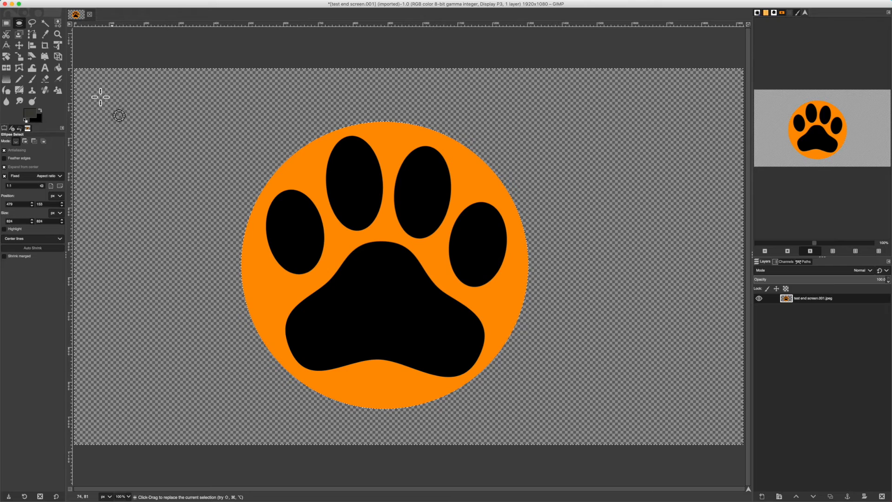
Deselect everything and crop the image to its content.
{"action": "left_click", "coordinate": [88, 4]}
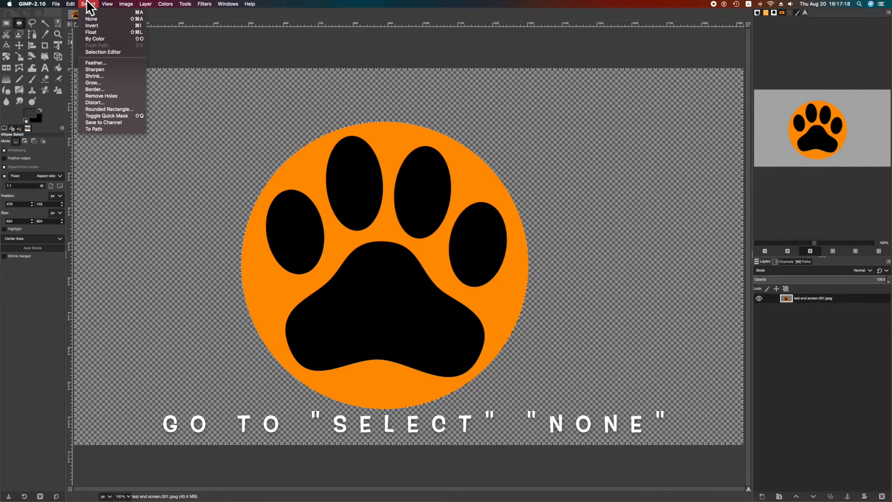
{"action": "left_click", "coordinate": [116, 20]}
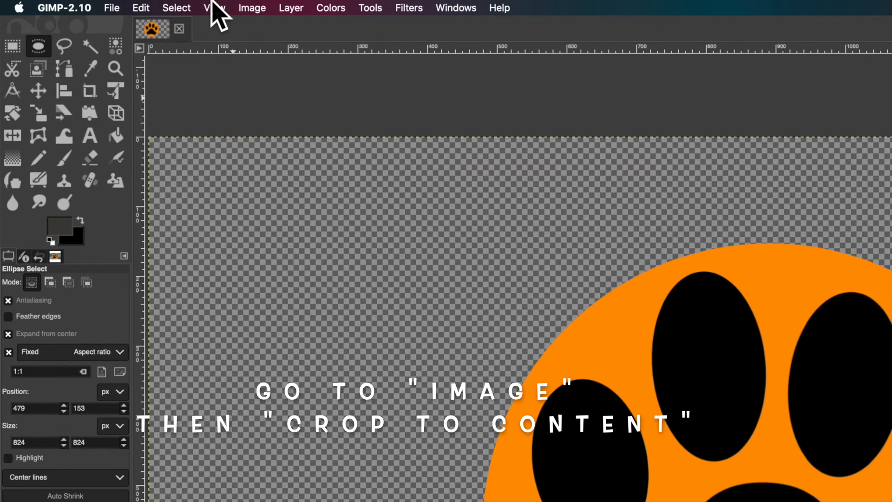
{"action": "left_click", "coordinate": [247, 9]}
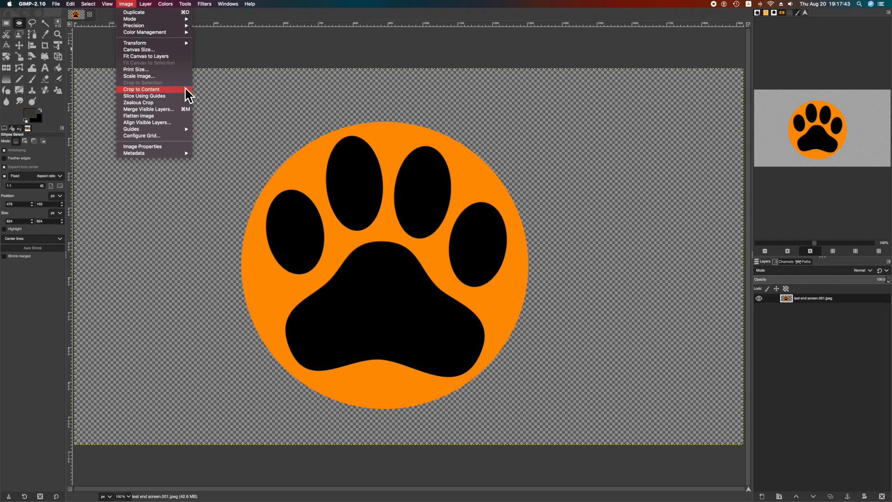
{"action": "left_click", "coordinate": [267, 128]}
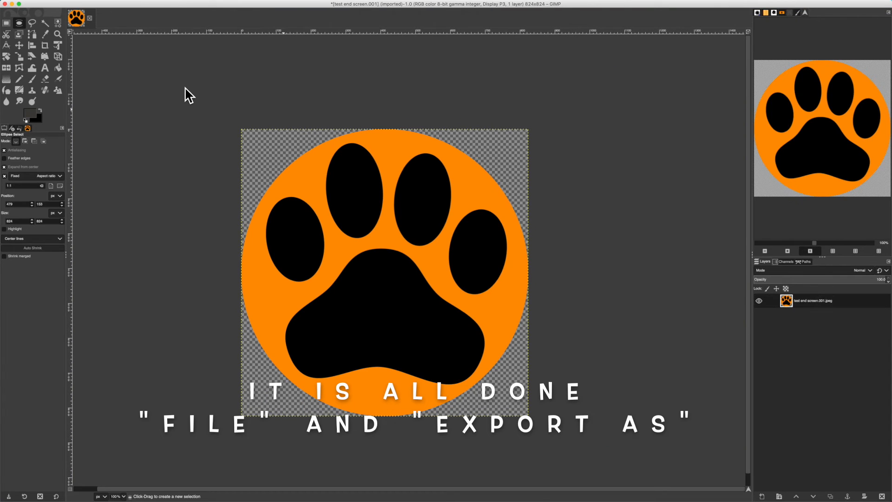
Export the cropped circle as paw.png in PNG format to the New Watermark and test end screen folder and close all open images.
{"action": "left_click", "coordinate": [56, 4]}
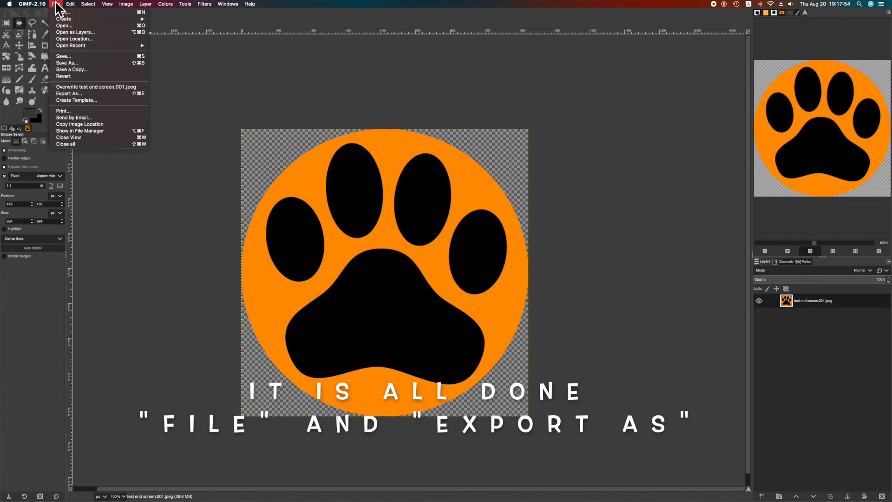
{"action": "left_click", "coordinate": [91, 95]}
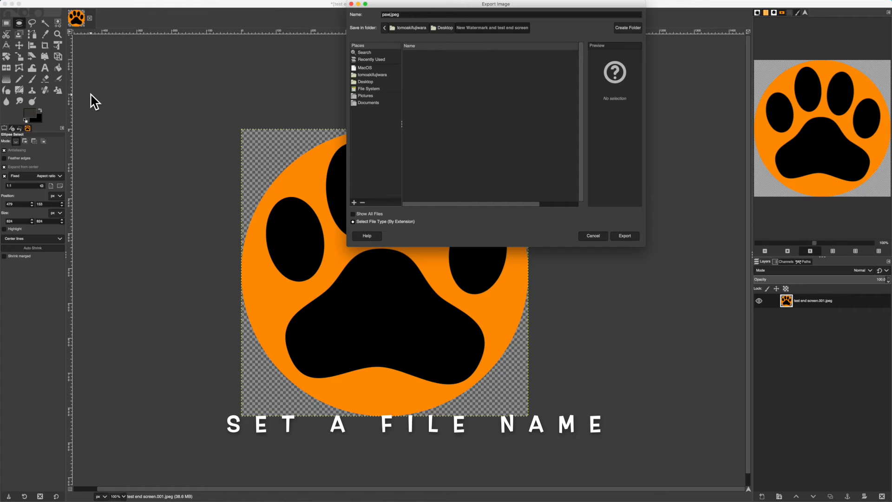
{"action": "left_click", "coordinate": [389, 221]}
{"action": "scroll", "coordinate": [388, 219], "scroll_direction": "down", "scroll_amount": 7}
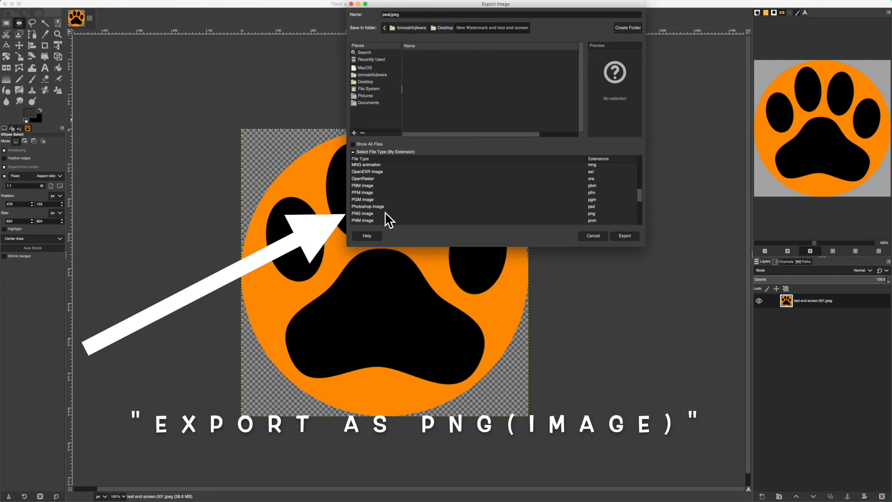
{"action": "left_click", "coordinate": [385, 214]}
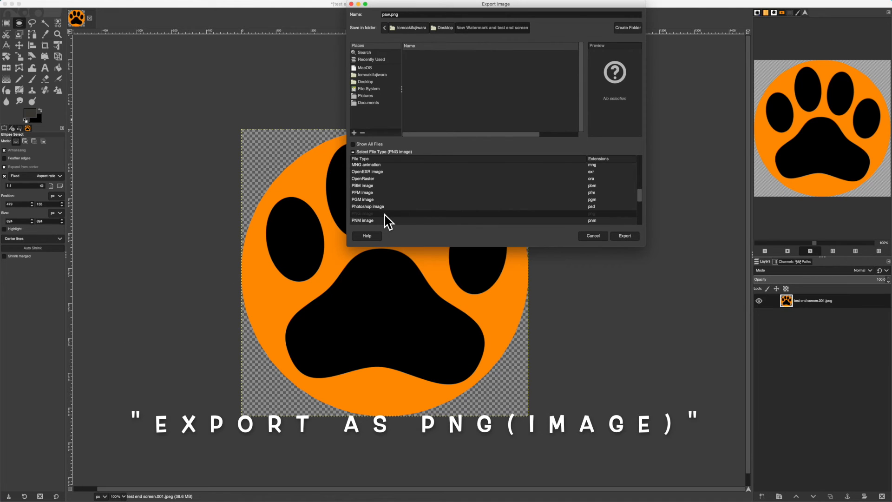
{"action": "left_click", "coordinate": [625, 235]}
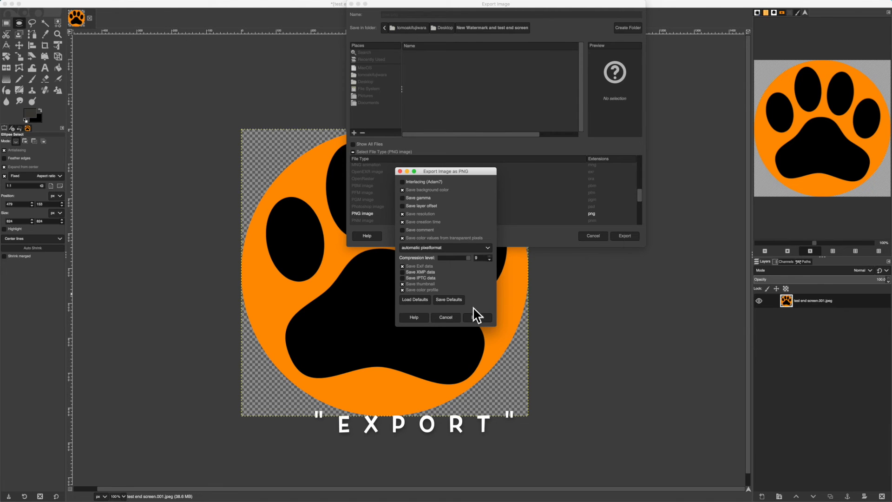
{"action": "left_click", "coordinate": [474, 320]}
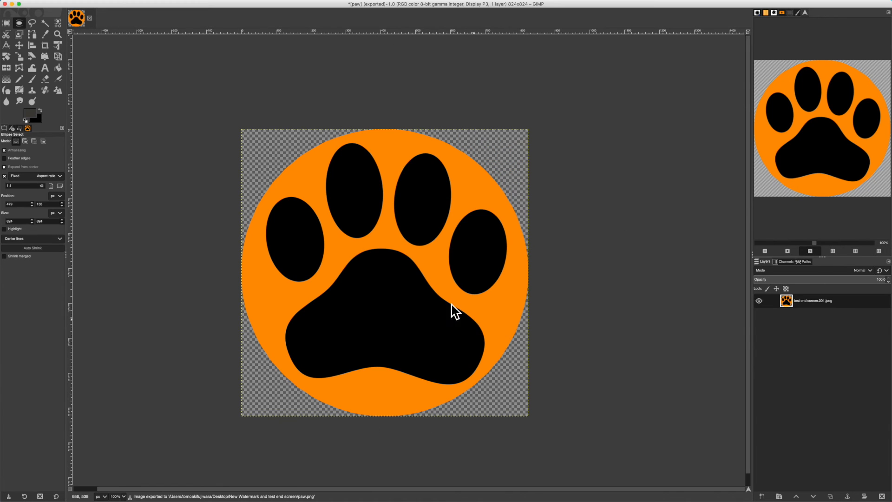
{"action": "left_click", "coordinate": [56, 3]}
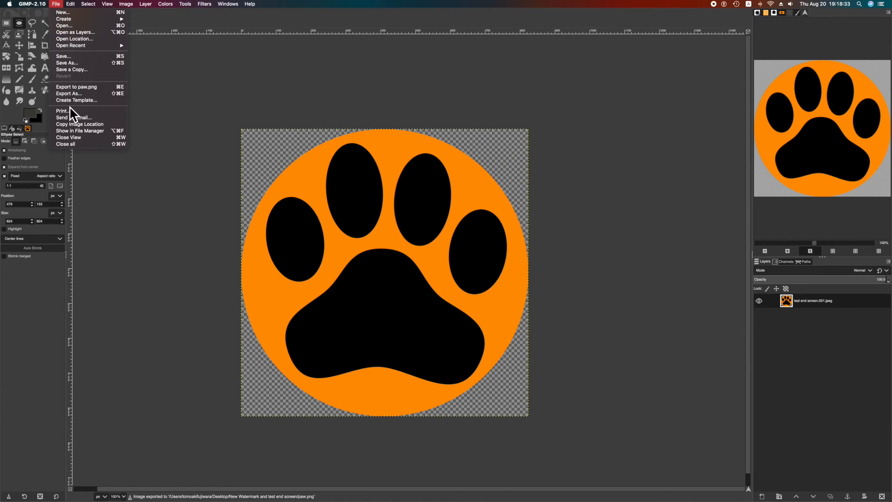
{"action": "left_click", "coordinate": [73, 144]}
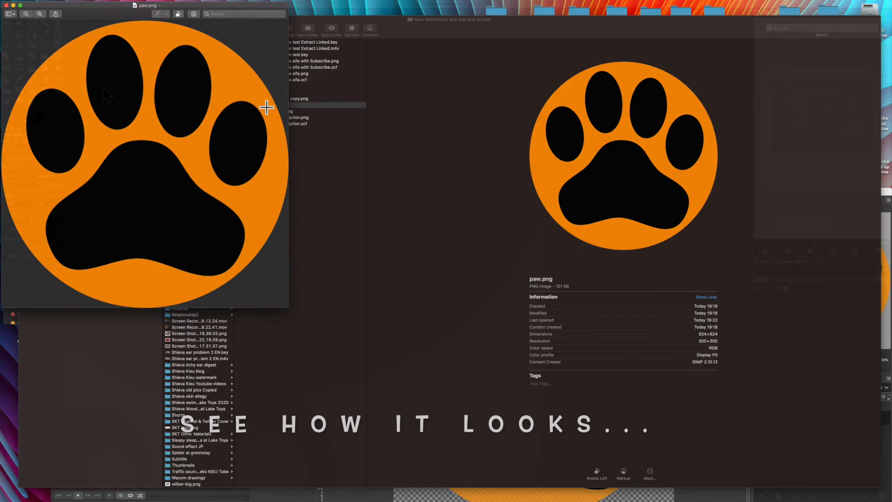
Enlarge and reposition the paw.png preview window to inspect the exported circular image.
{"action": "left_click_drag", "start_coordinate": [287, 310], "coordinate": [448, 437]}
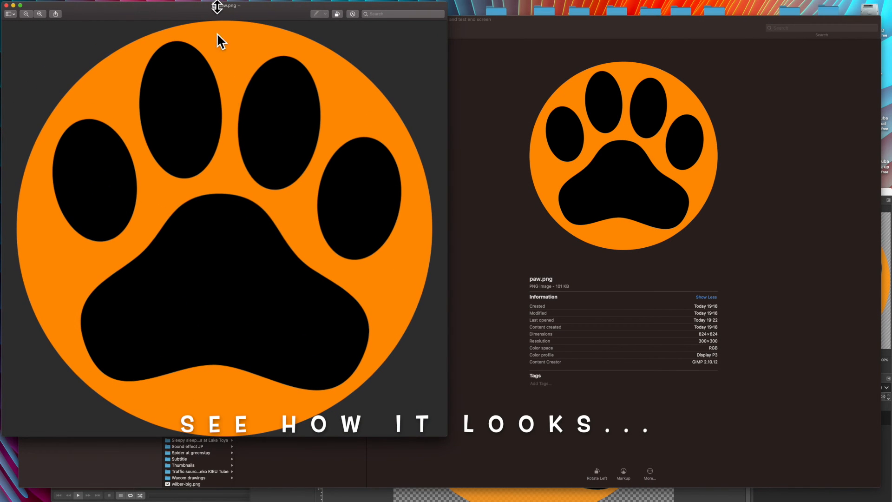
{"action": "left_click_drag", "start_coordinate": [207, 10], "coordinate": [229, 35]}
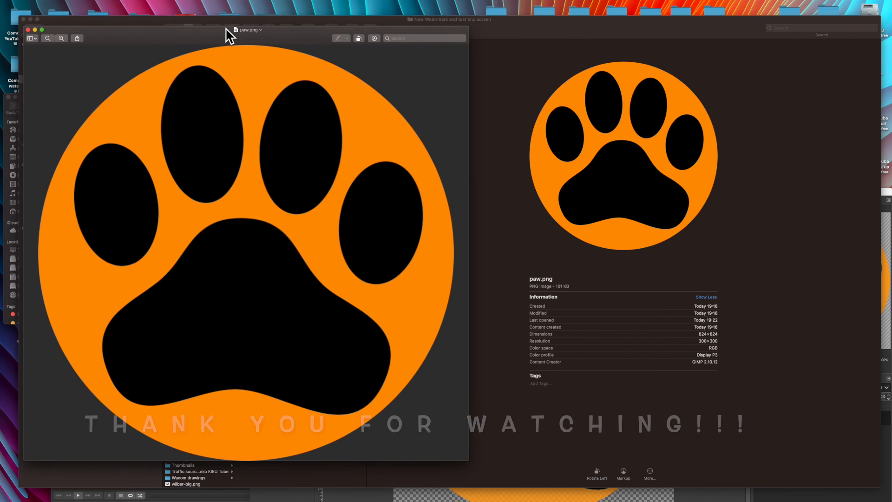